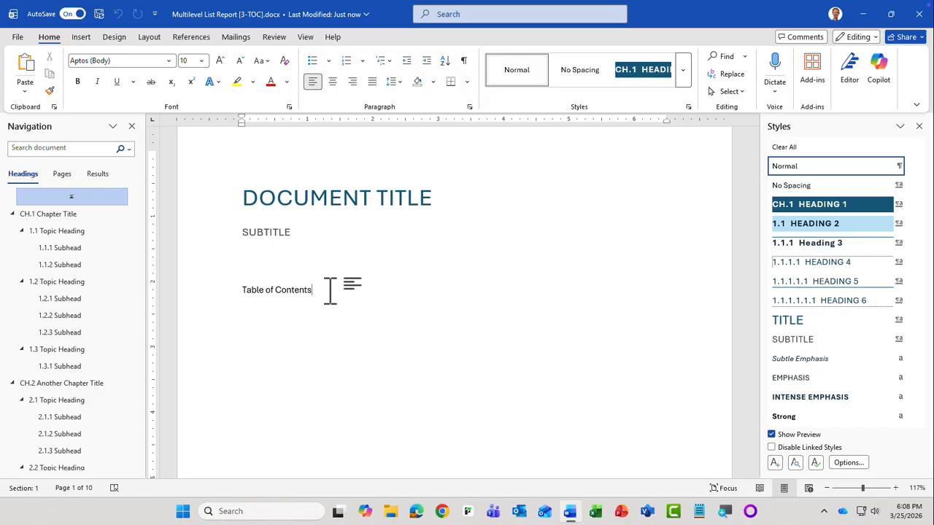
Delete the "Table of Contents" text line below the subtitle
key(BackSpace)
key(BackSpace)
key(BackSpace)
key(BackSpace)
key(BackSpace)
key(BackSpace)
key(BackSpace)
key(BackSpace)
key(BackSpace)
key(BackSpace)
key(BackSpace)
key(BackSpace)
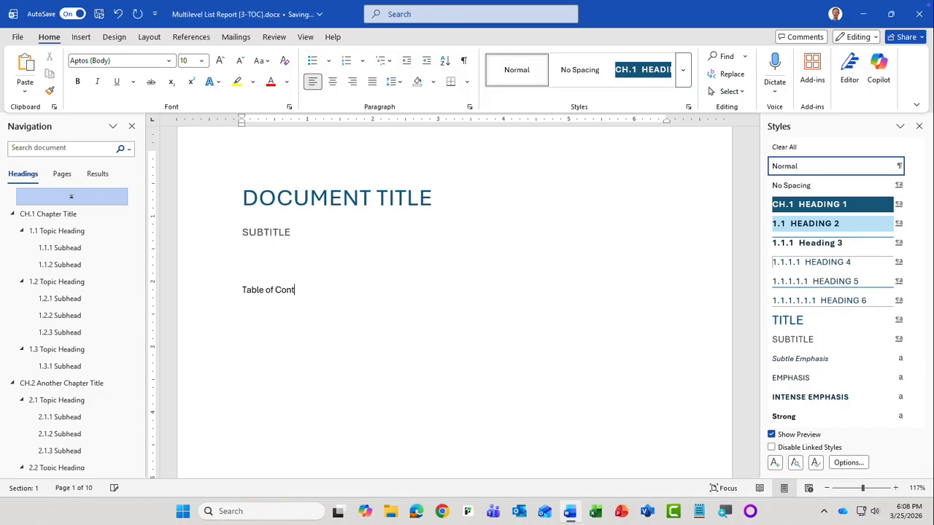
key(BackSpace)
key(BackSpace)
key(BackSpace)
key(BackSpace)
key(BackSpace)
Insert the built-in Automatic Table 2 table of contents below the subtitle
click(198, 38)
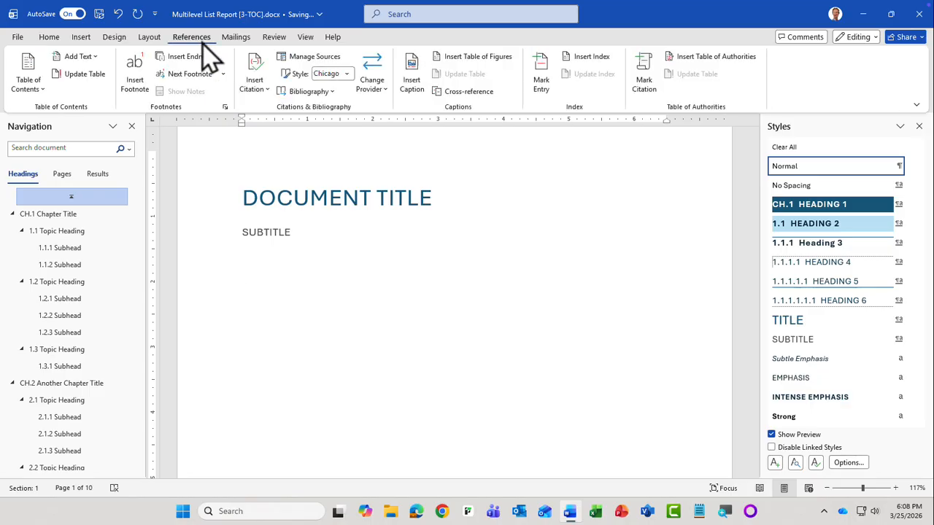
click(27, 73)
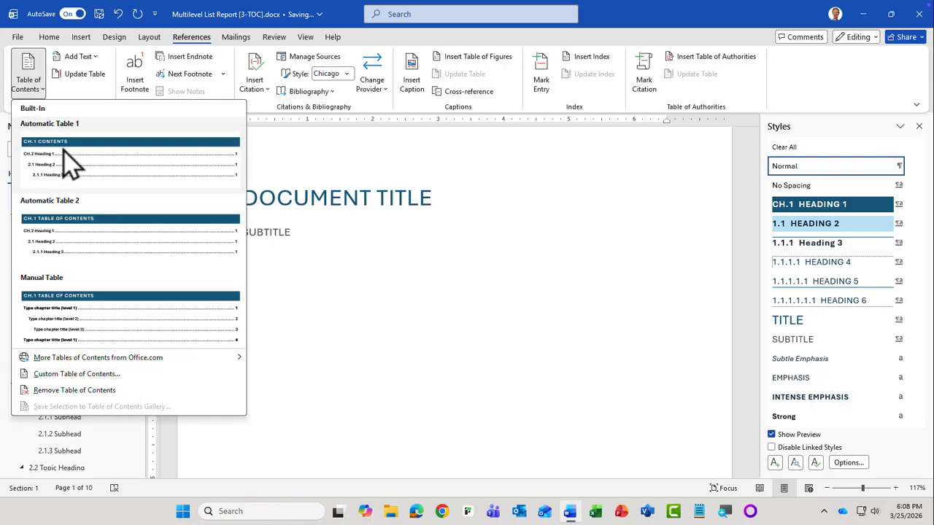
click(86, 246)
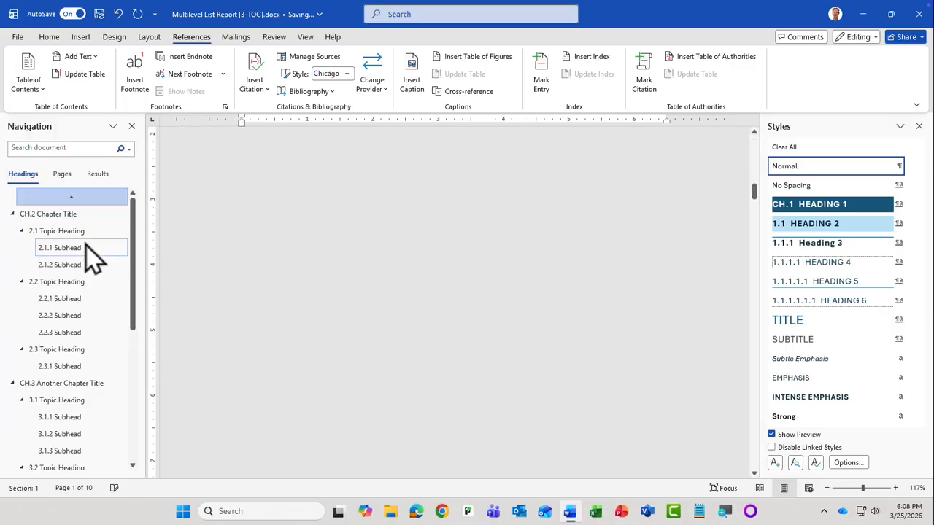
scroll(330, 342, up, 10)
scroll(330, 341, up, 8)
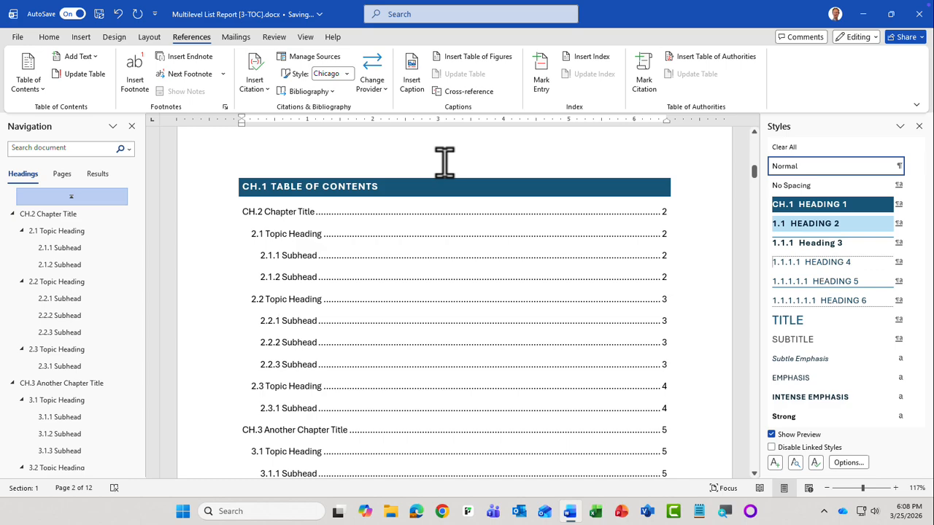
Select the table of contents entries and turn off the preview of styles in the styles list
click(409, 216)
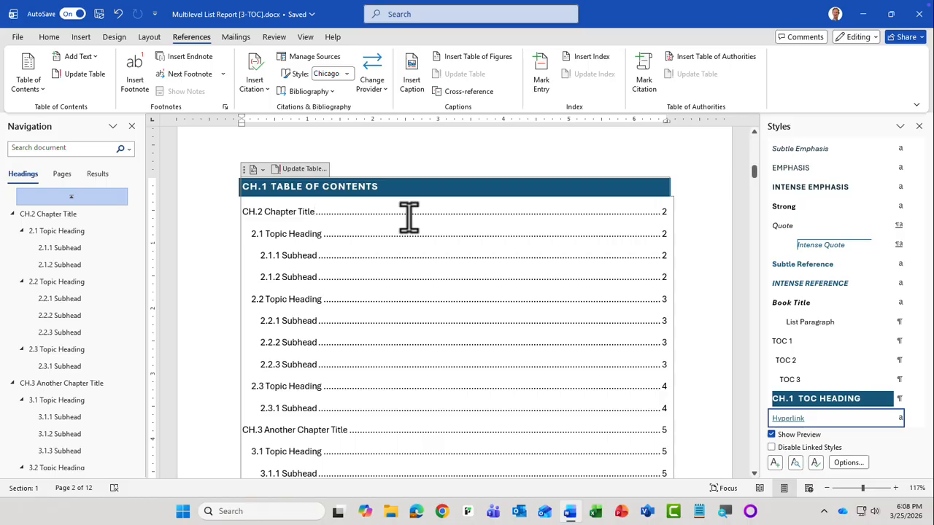
click(268, 216)
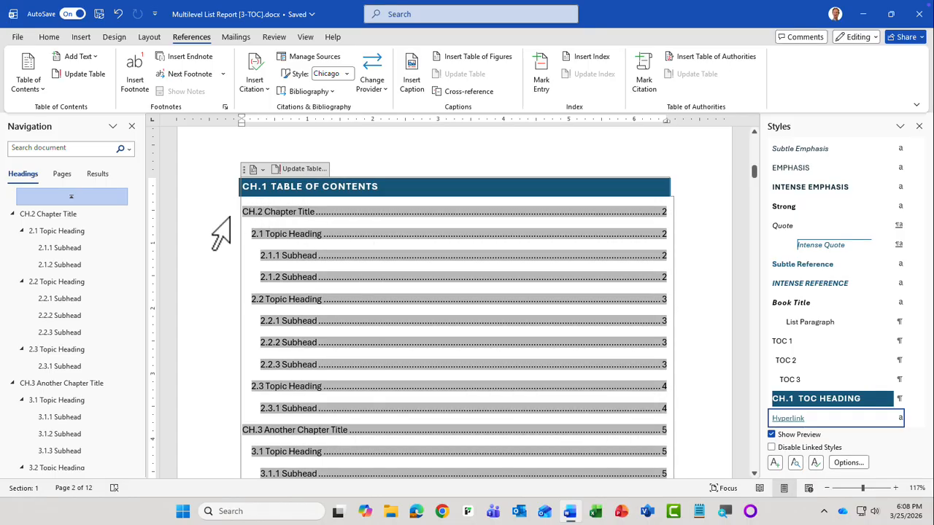
click(771, 435)
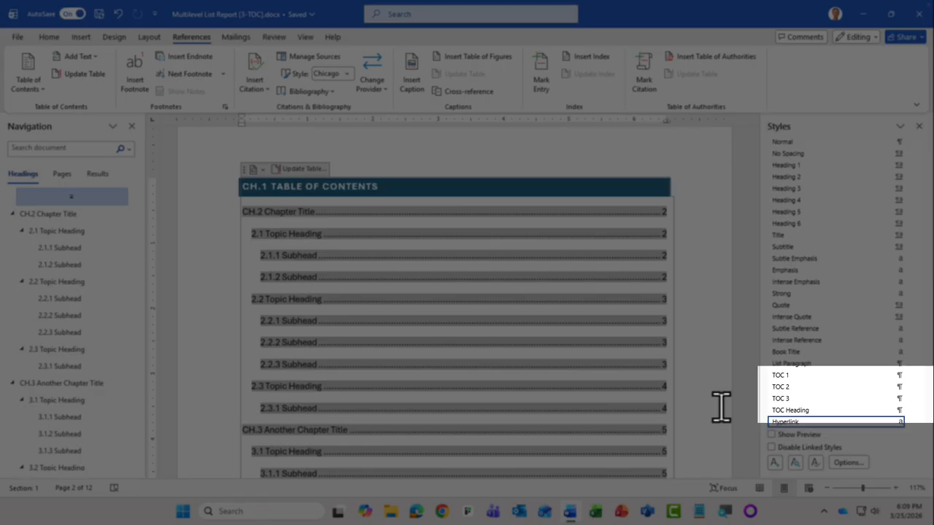
Check which style the TOC Heading style is based on and how the chapter headings in the body are numbered
click(407, 188)
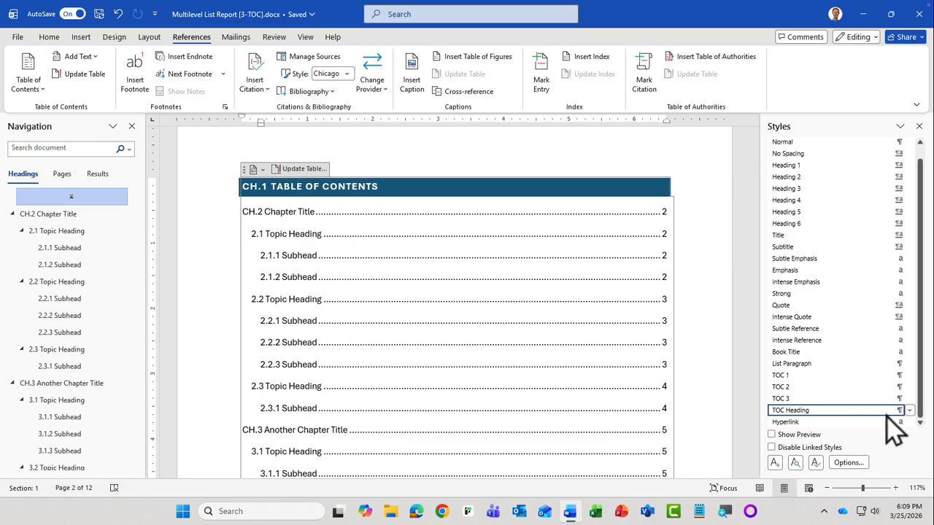
click(909, 410)
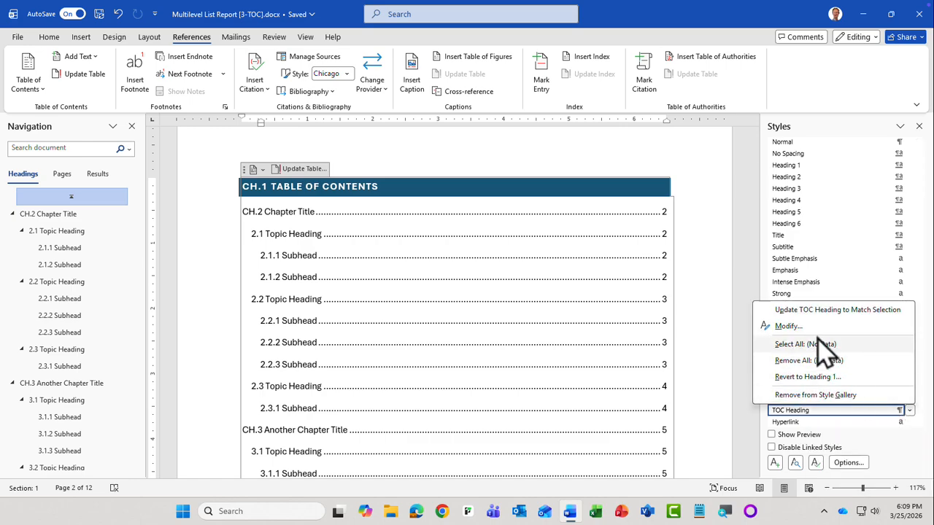
click(801, 327)
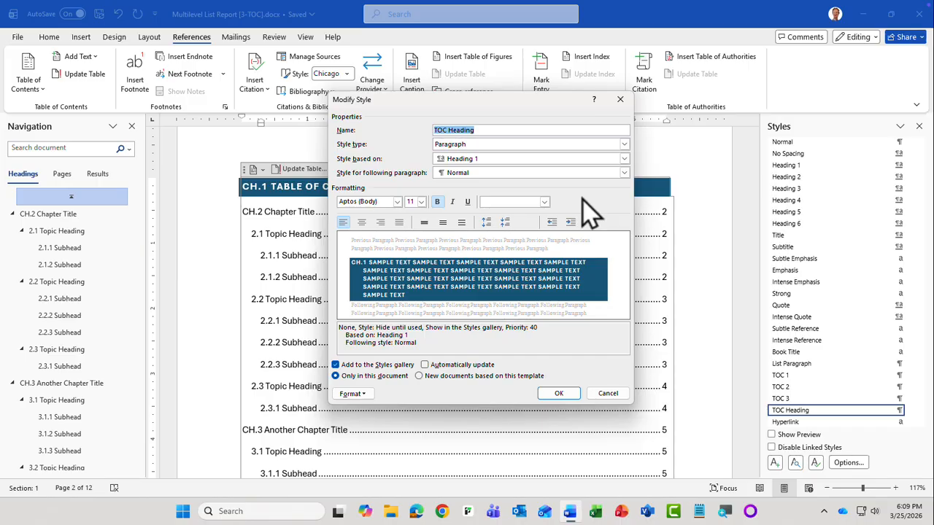
click(624, 159)
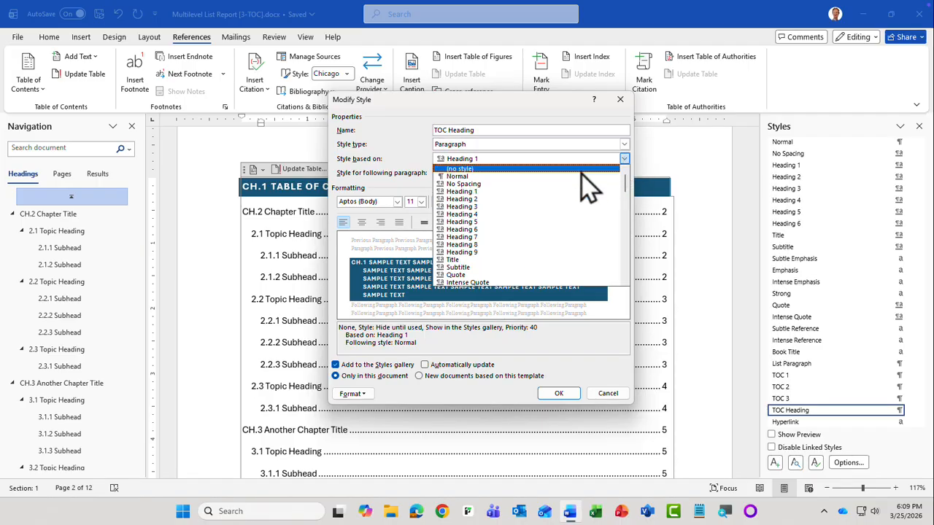
click(482, 192)
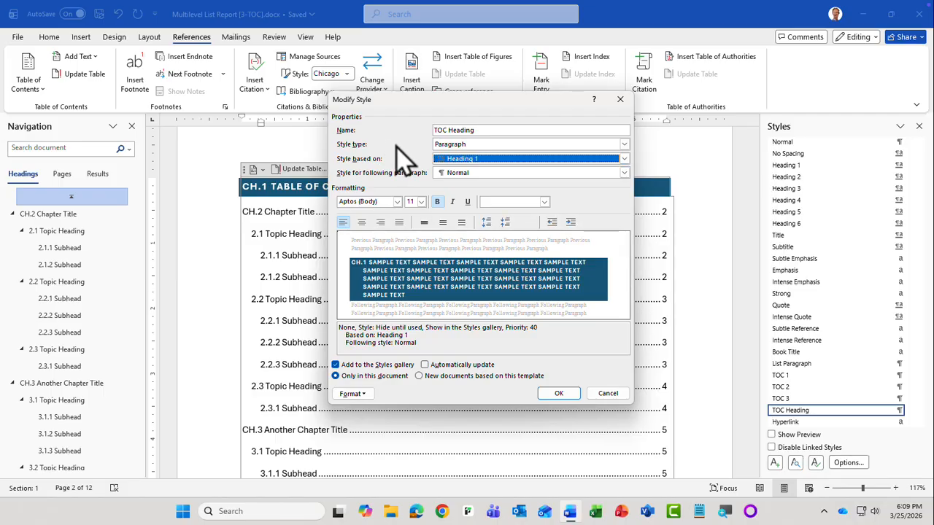
click(611, 394)
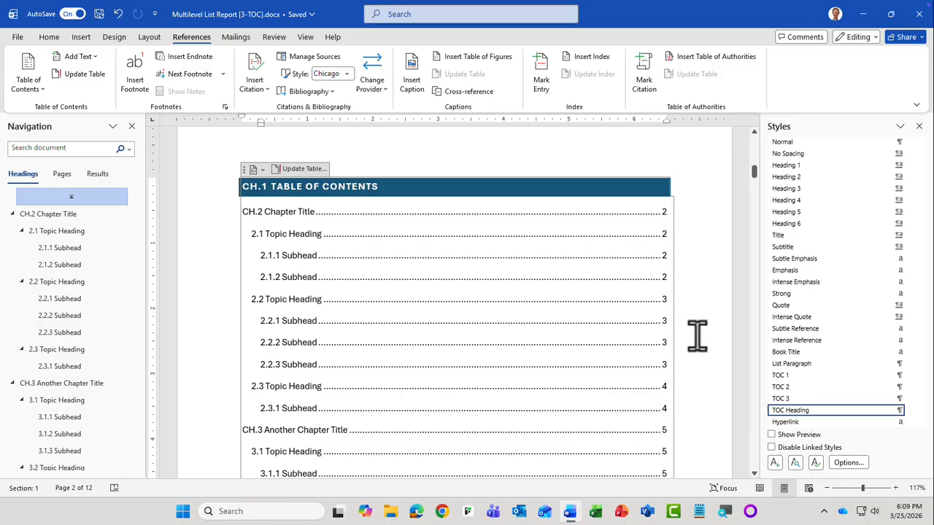
scroll(696, 335, down, 5)
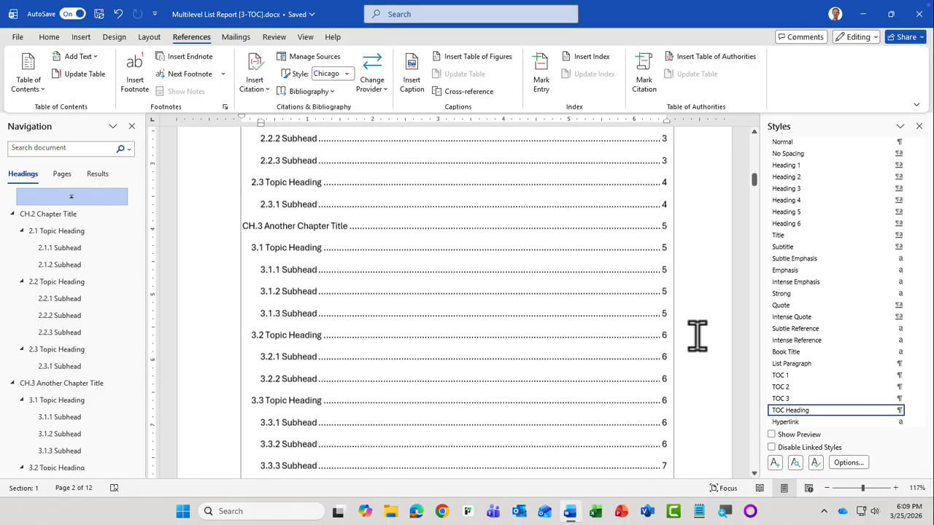
scroll(696, 335, down, 15)
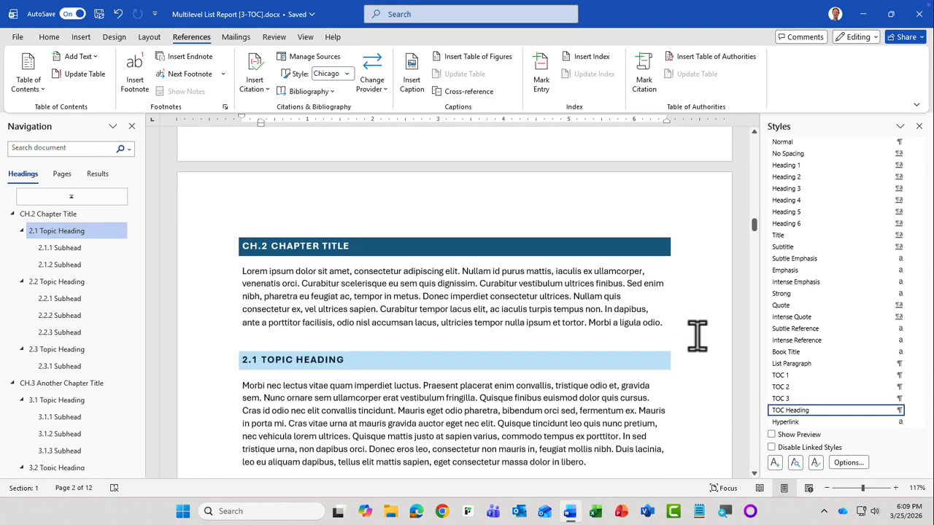
scroll(696, 336, down, 2)
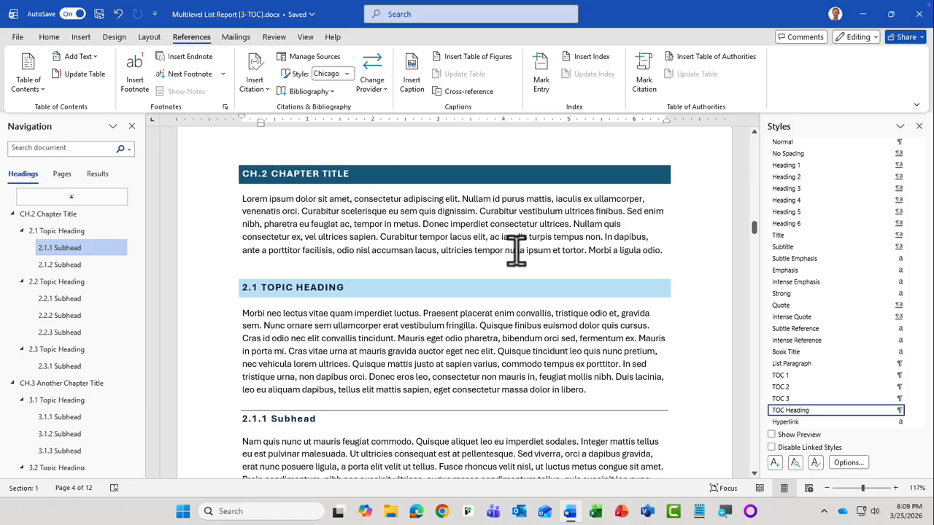
scroll(516, 251, up, 10)
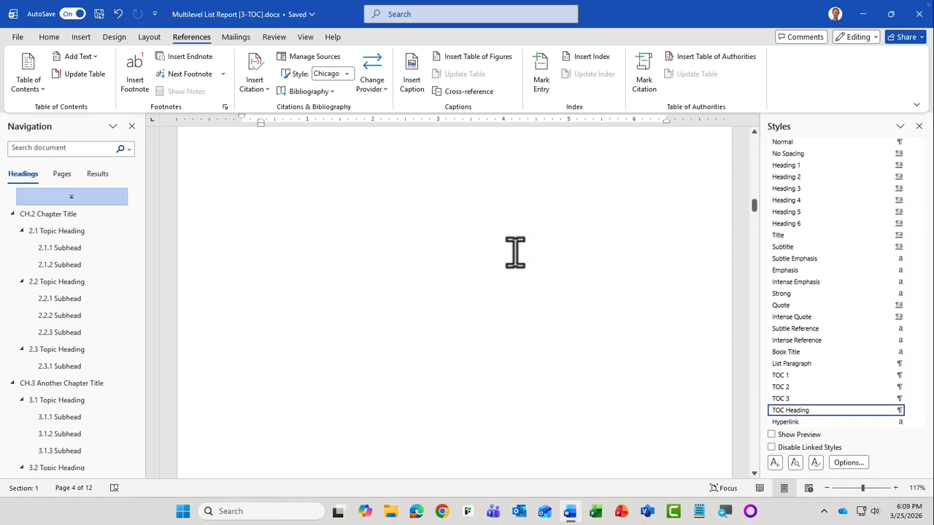
scroll(516, 252, up, 10)
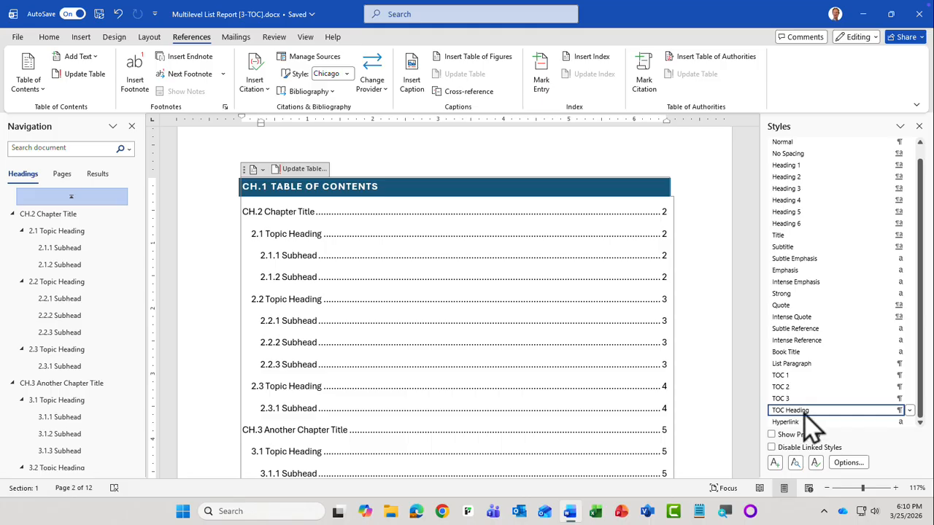
Modify the TOC Heading style so its numbering is set to None
mouse_move(816, 422)
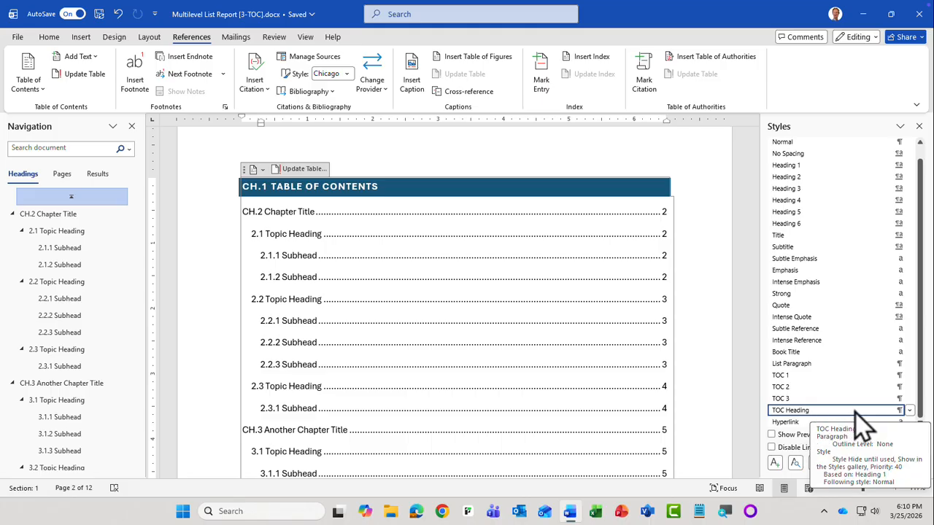
click(909, 413)
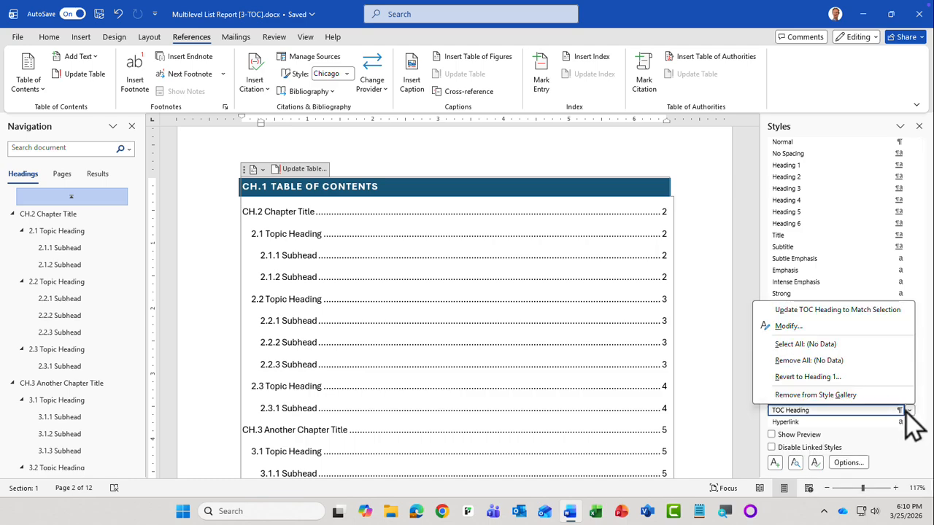
click(796, 327)
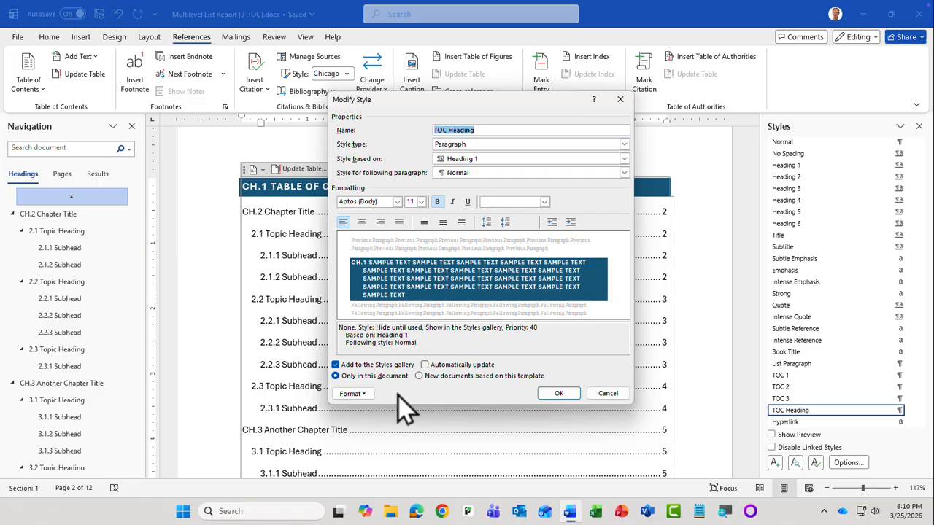
click(365, 396)
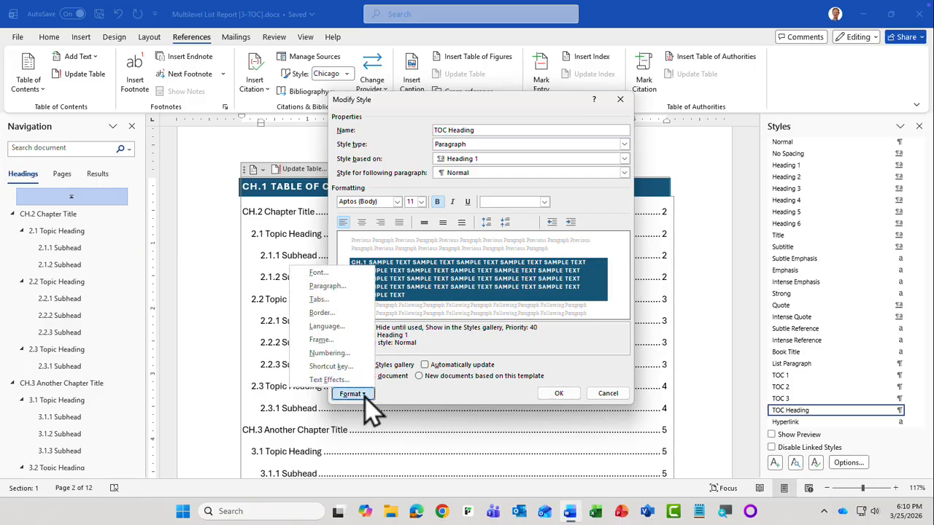
click(347, 355)
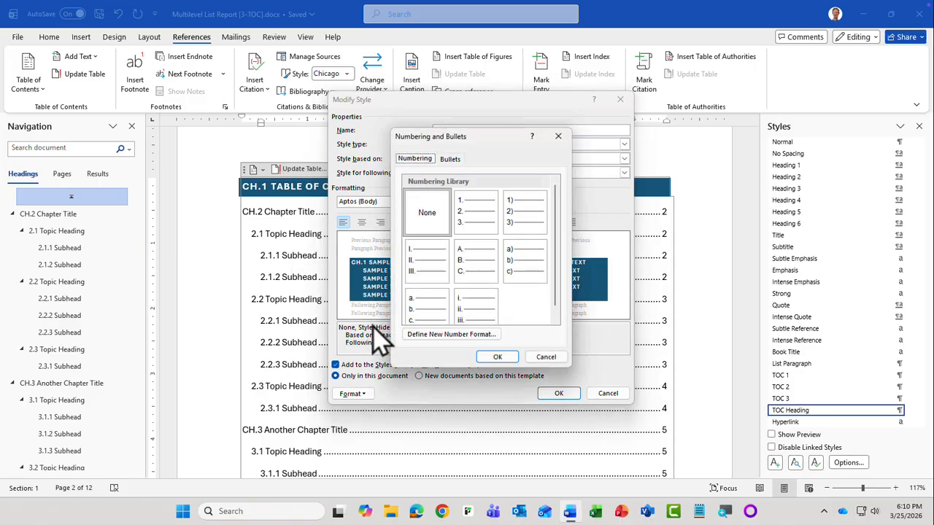
click(434, 221)
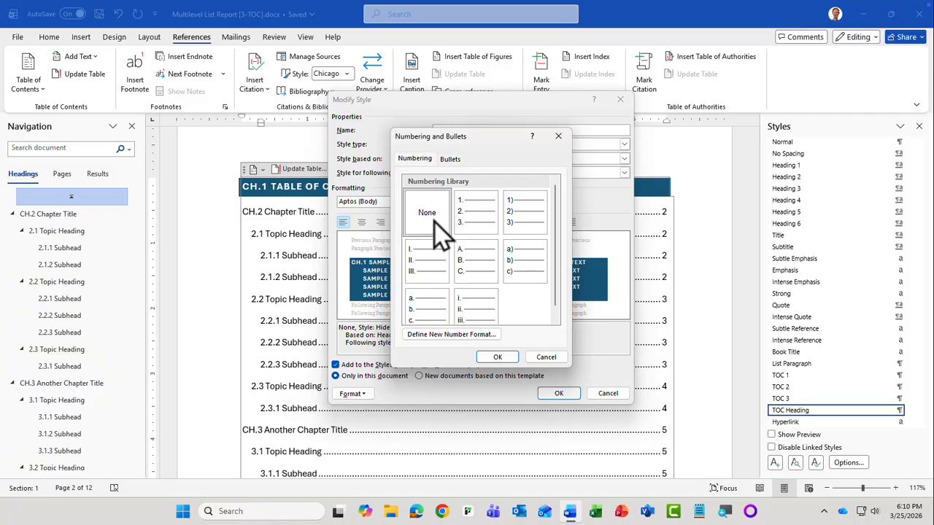
click(499, 357)
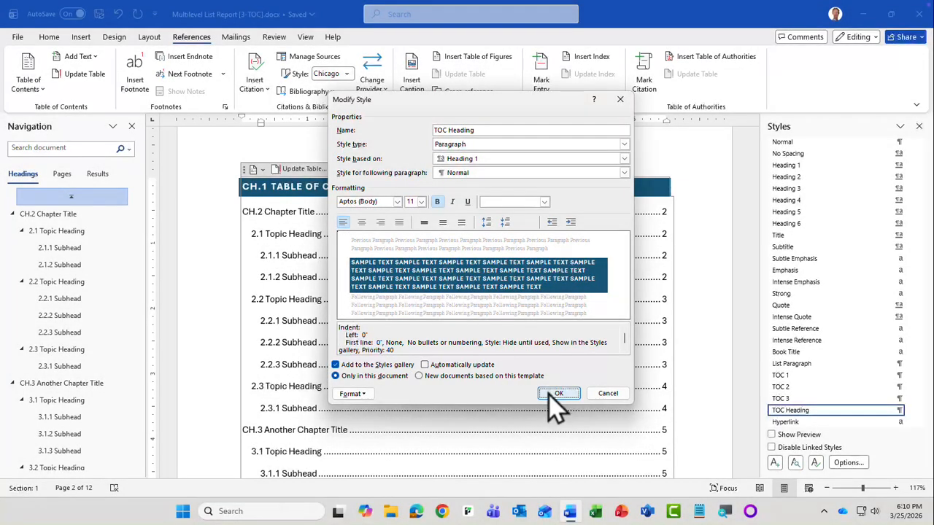
click(558, 396)
Check the chapter numbering in the body and update the entire table of contents
scroll(569, 394, down, 12)
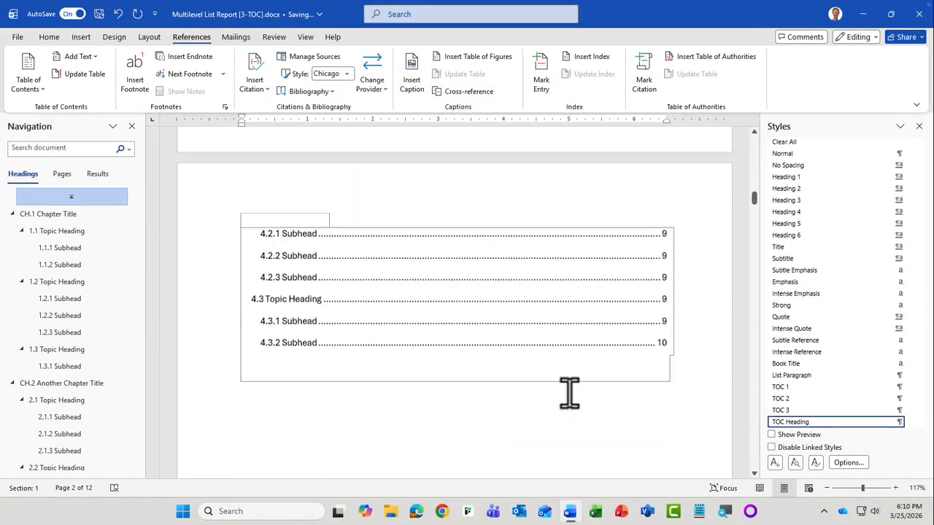
scroll(569, 394, down, 10)
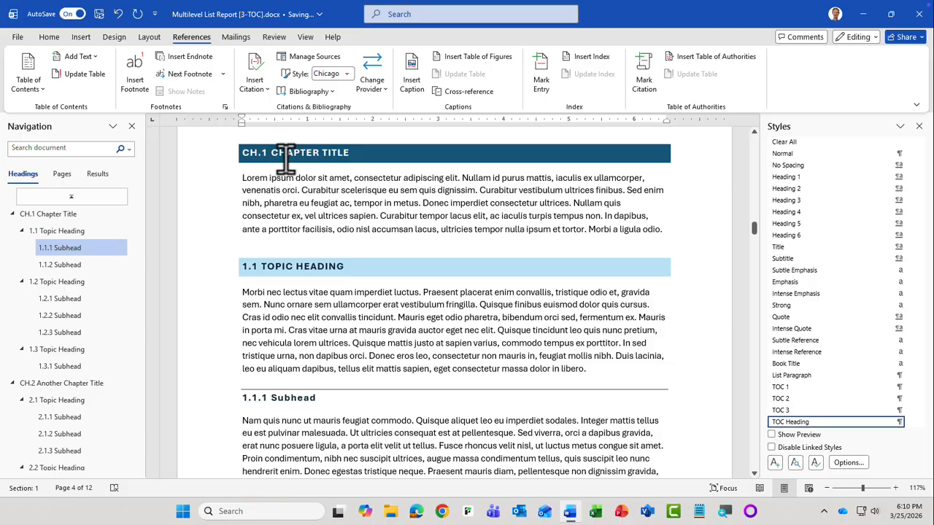
scroll(428, 192, up, 8)
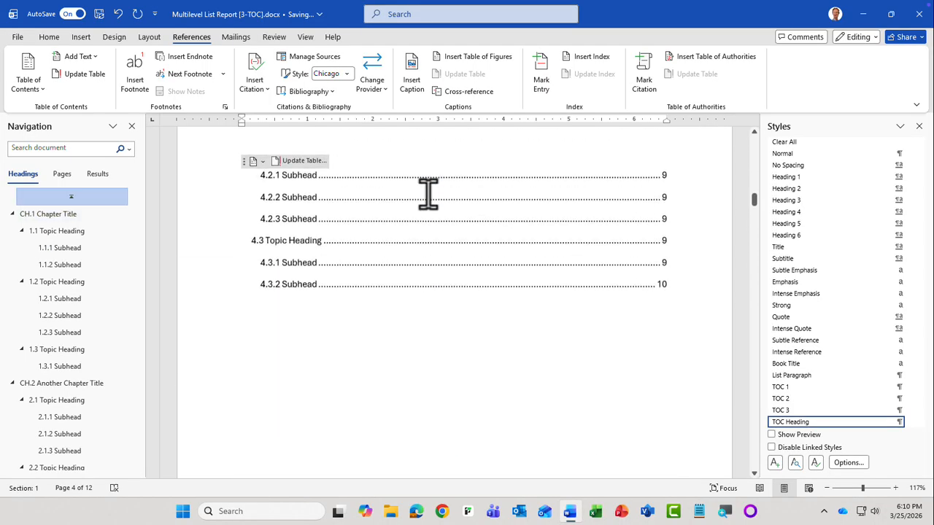
scroll(427, 192, up, 10)
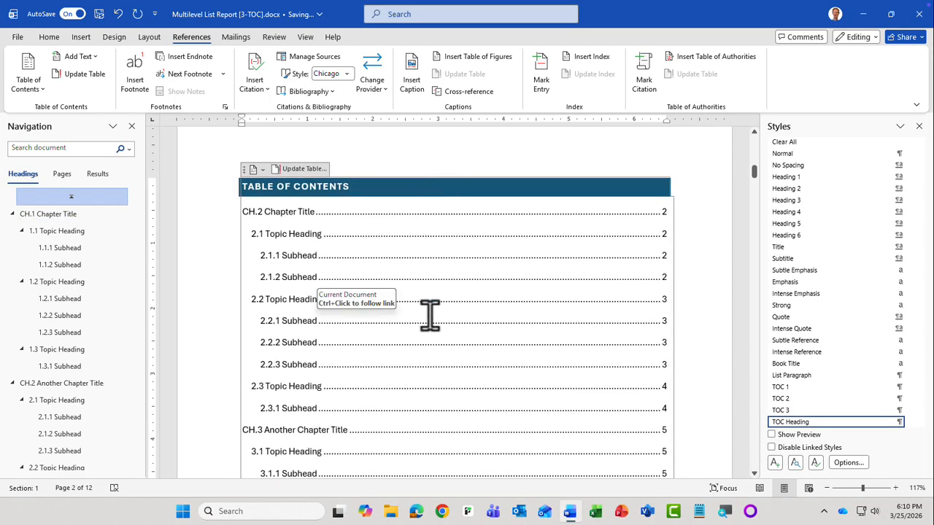
right_click(430, 318)
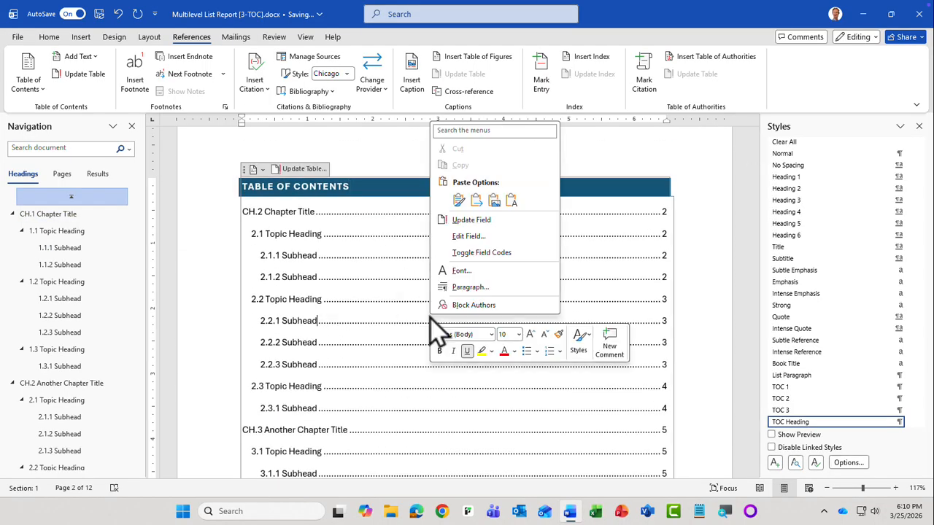
click(494, 224)
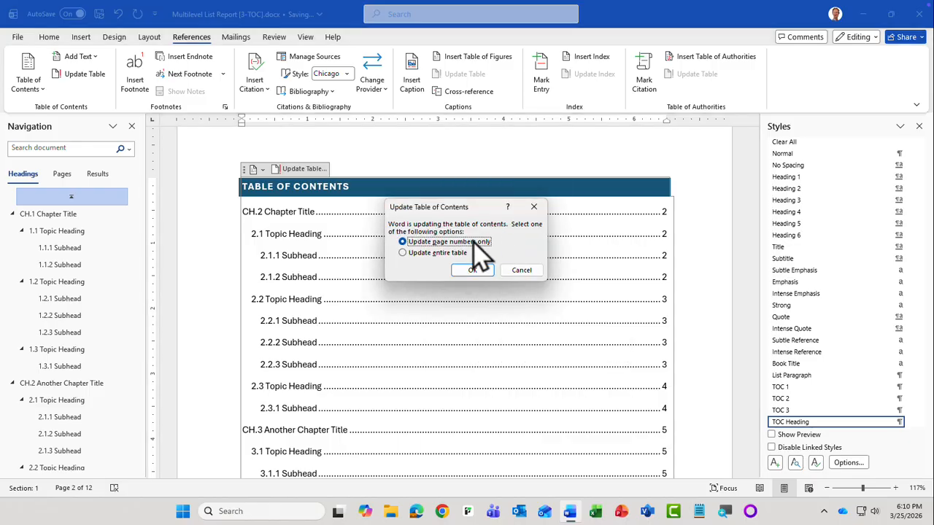
click(402, 253)
click(473, 270)
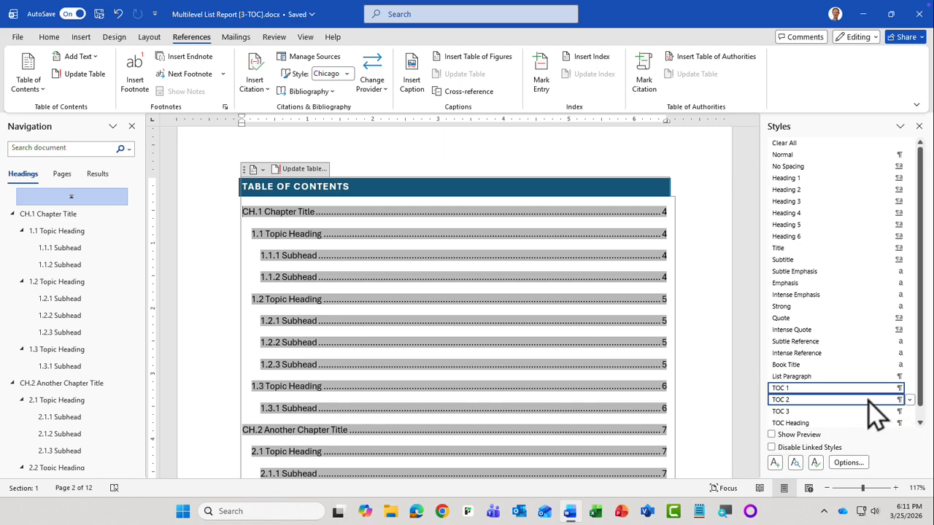
Check whether the TOC 1 style is set to update automatically, leaving its definition as is
click(910, 388)
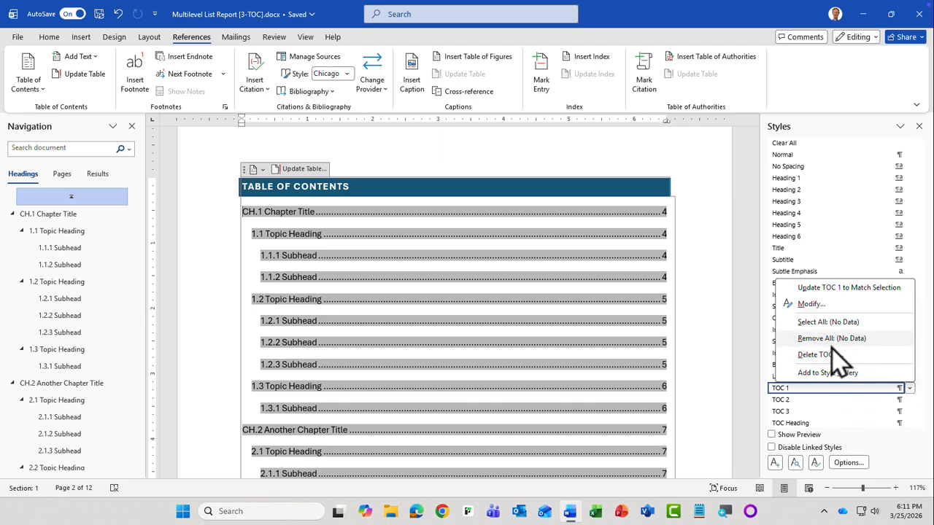
click(814, 306)
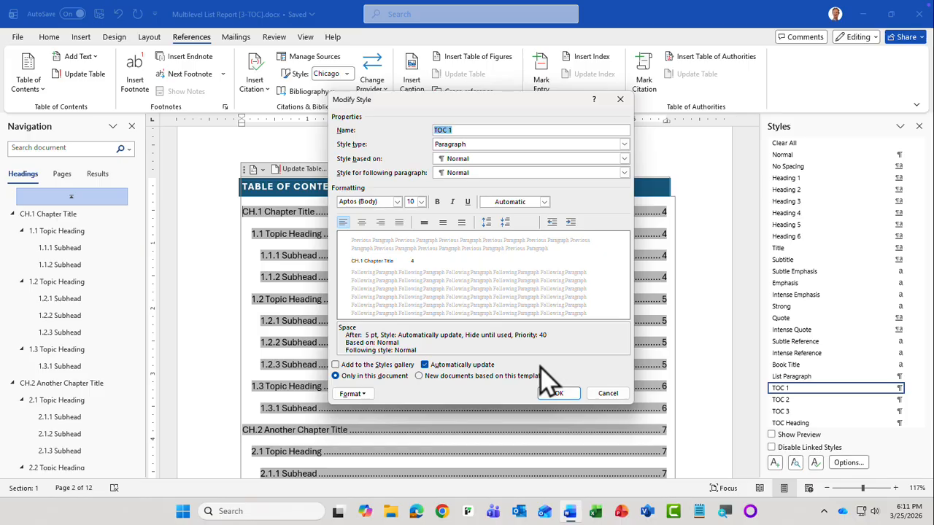
click(605, 394)
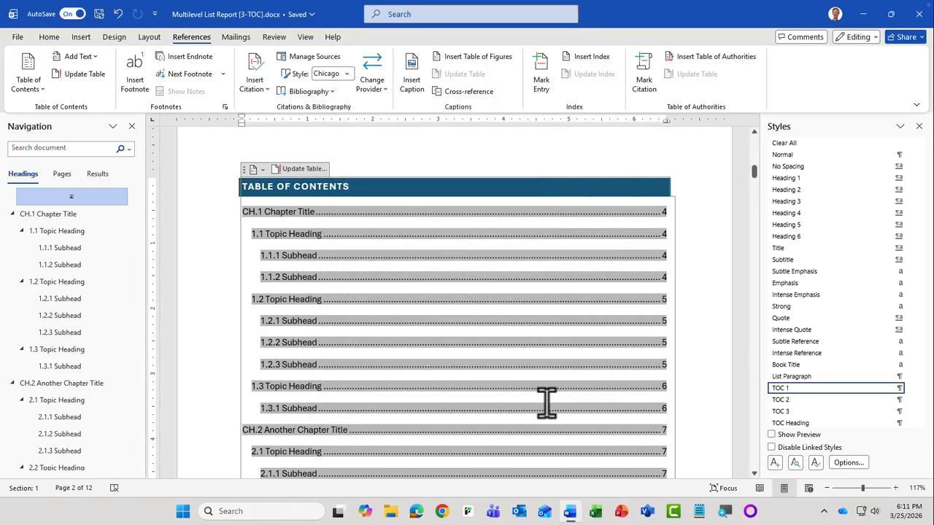
Make the "CH.2 Another Chapter Title" entry bold and check the other chapter-level entries throughout the table of contents
click(214, 430)
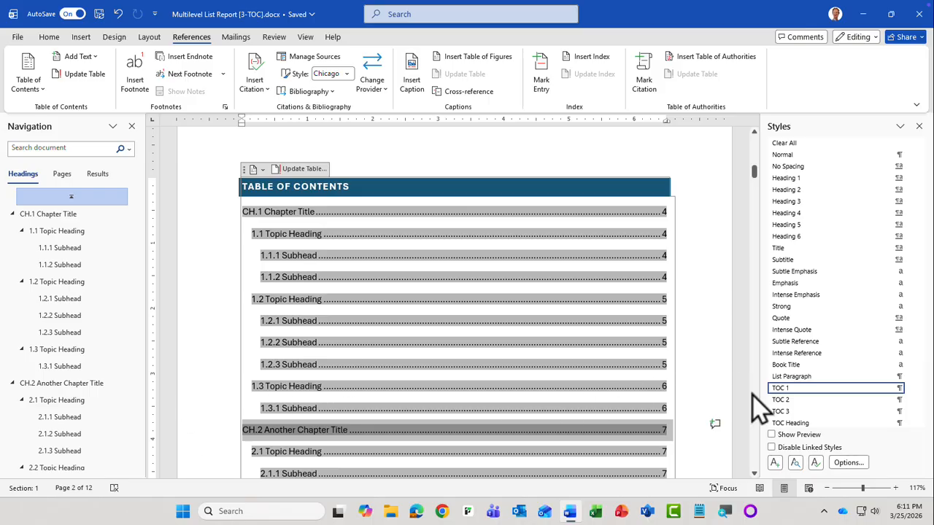
mouse_move(768, 389)
click(47, 38)
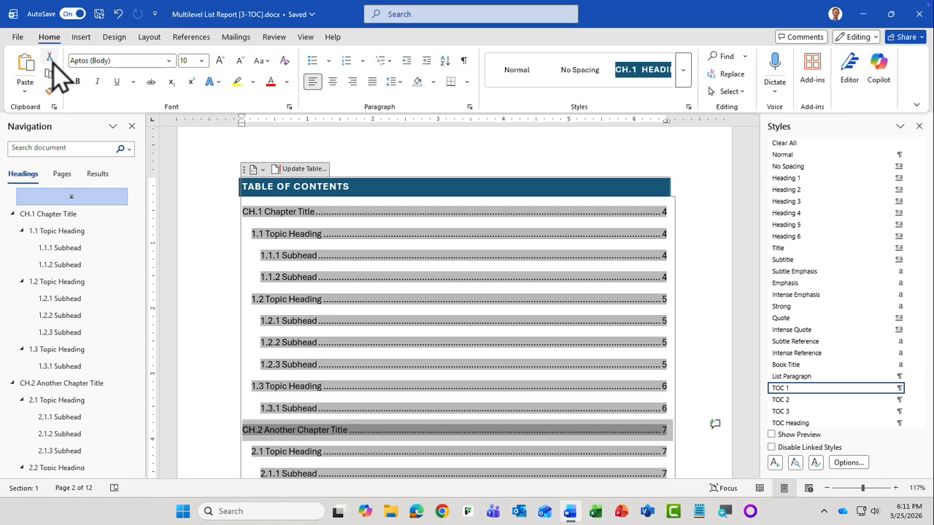
click(76, 83)
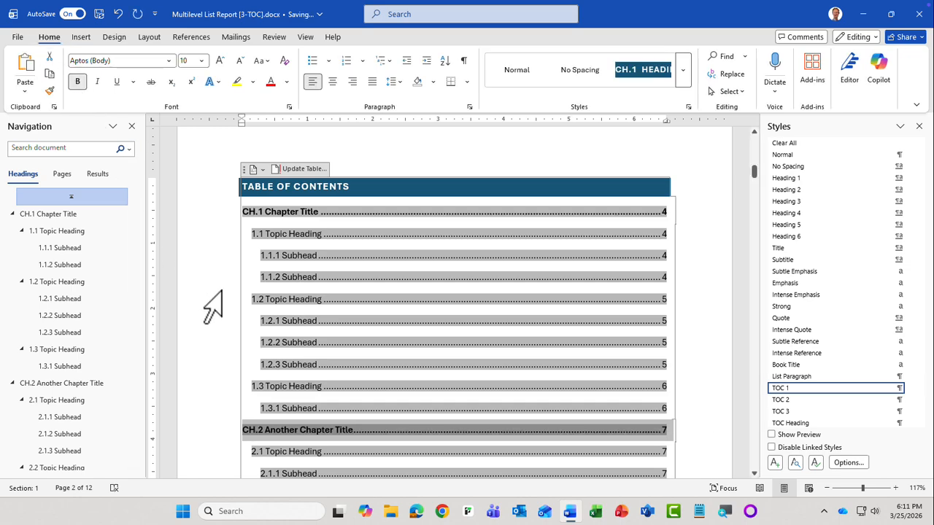
scroll(204, 303, down, 5)
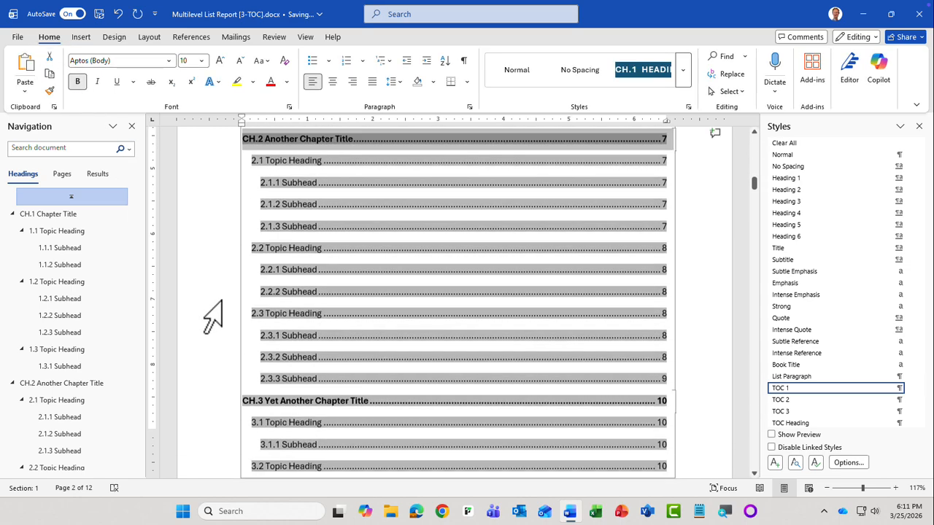
scroll(212, 317, up, 4)
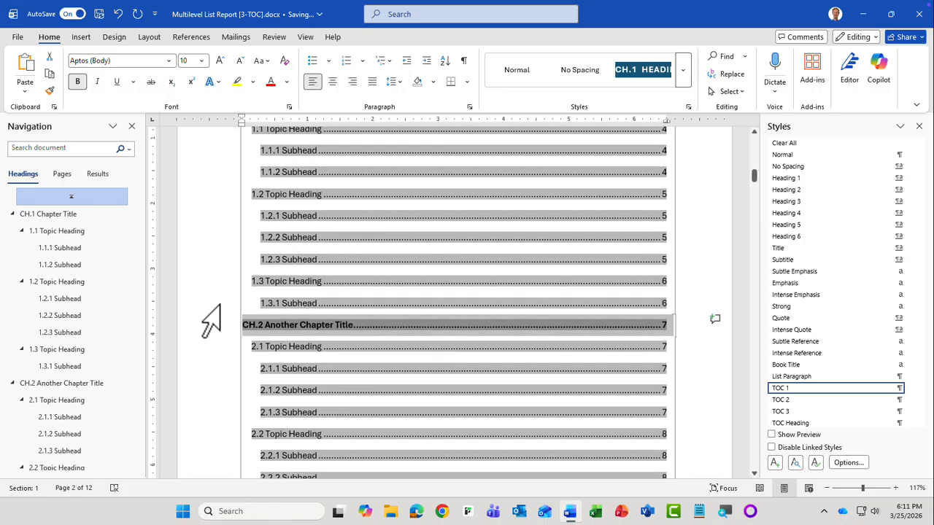
scroll(211, 321, up, 2)
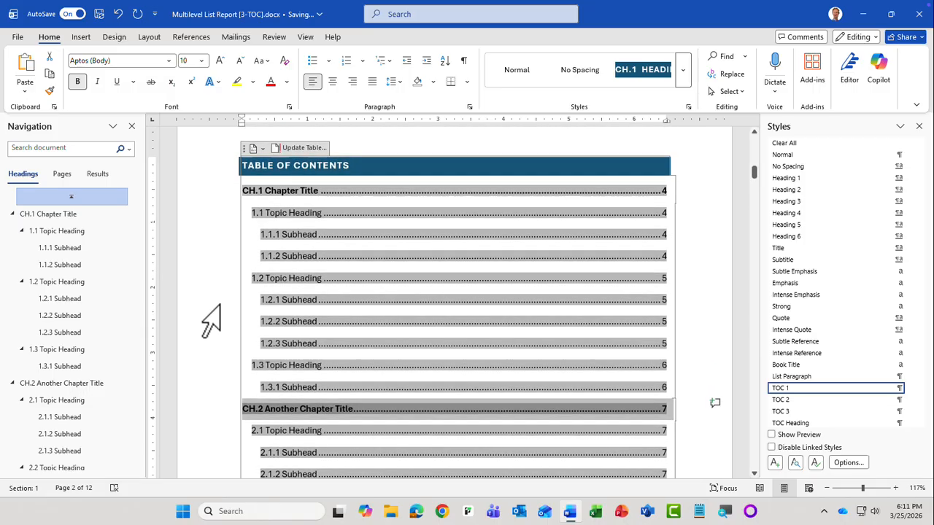
Set the chapter-level entry's paragraph spacing to 18 pt before and 0 pt after
click(470, 107)
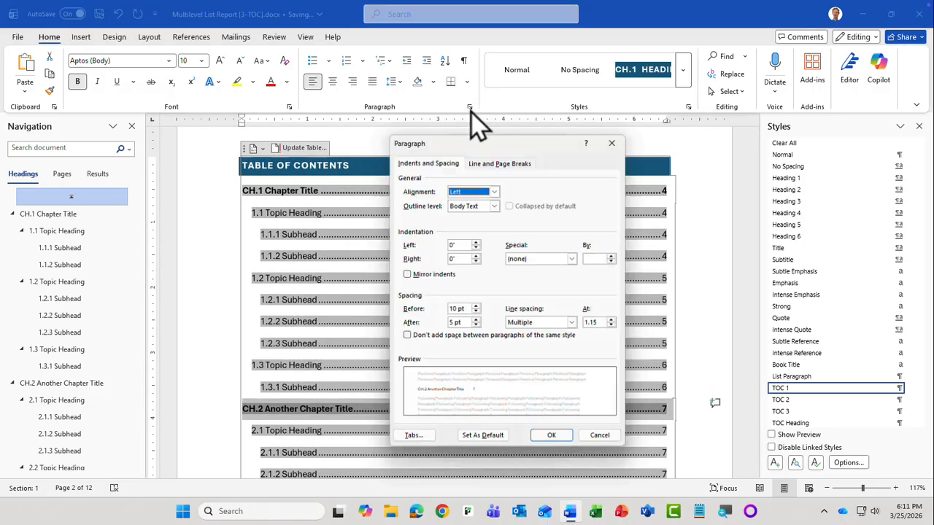
click(476, 306)
click(476, 305)
click(475, 326)
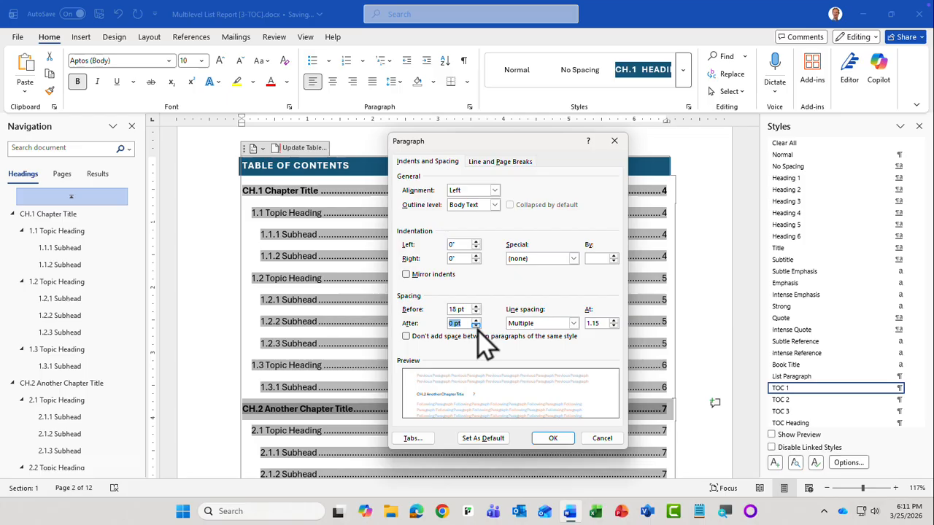
click(552, 437)
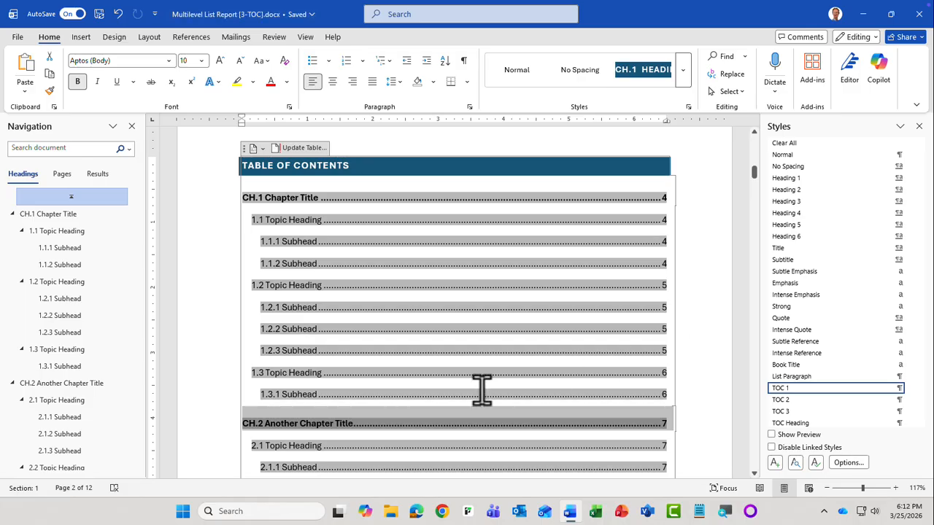
Set the paragraph spacing of the "1.2 Topic Heading" entry to 6 pt before and 0 pt after
click(223, 286)
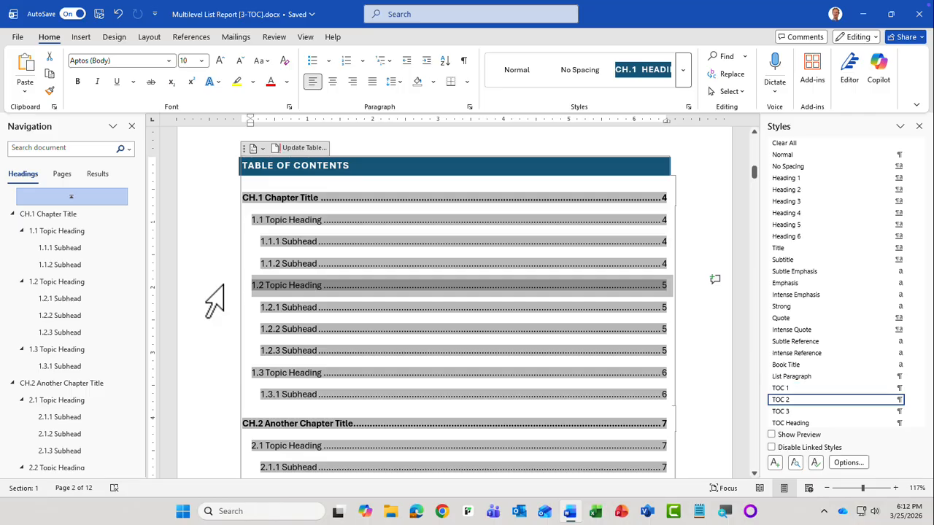
click(469, 107)
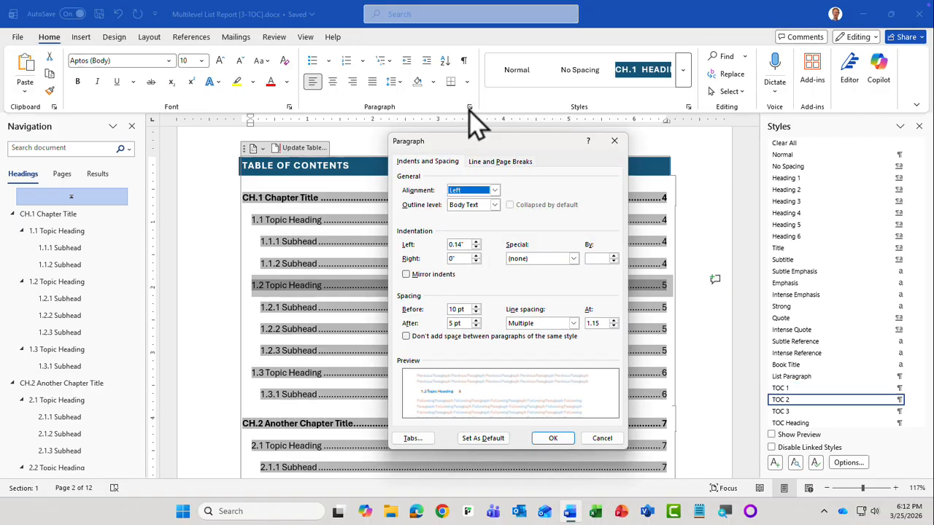
click(476, 312)
click(474, 327)
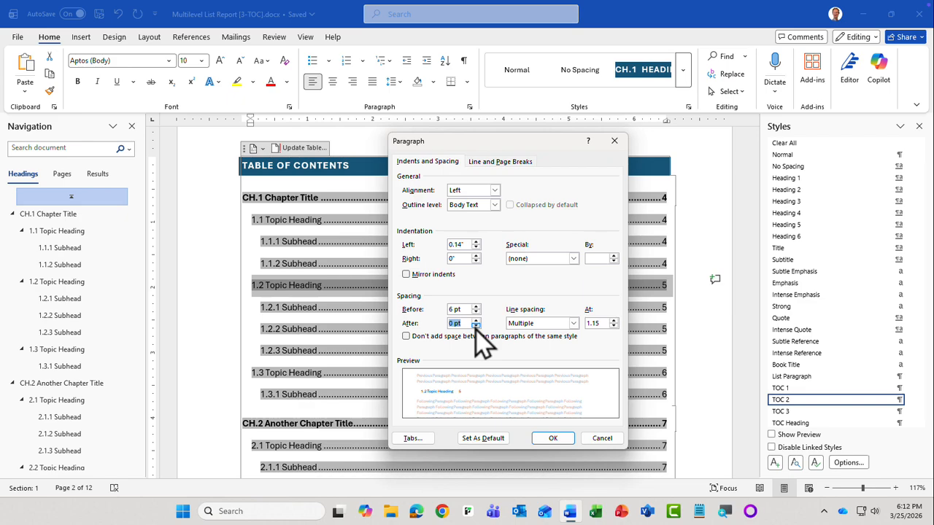
click(555, 439)
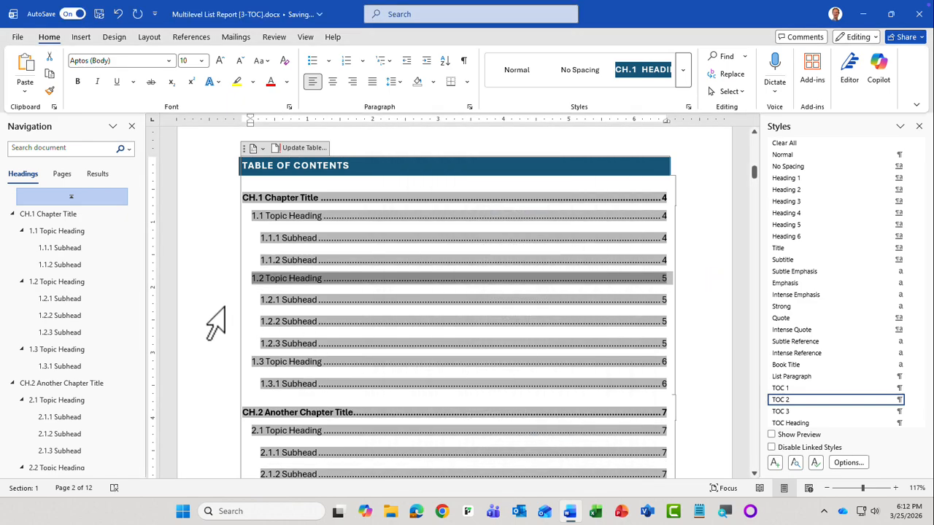
Set the paragraph spacing of the "1.2.1 Subhead" entry to 0 pt before and 0 pt after
key(Down)
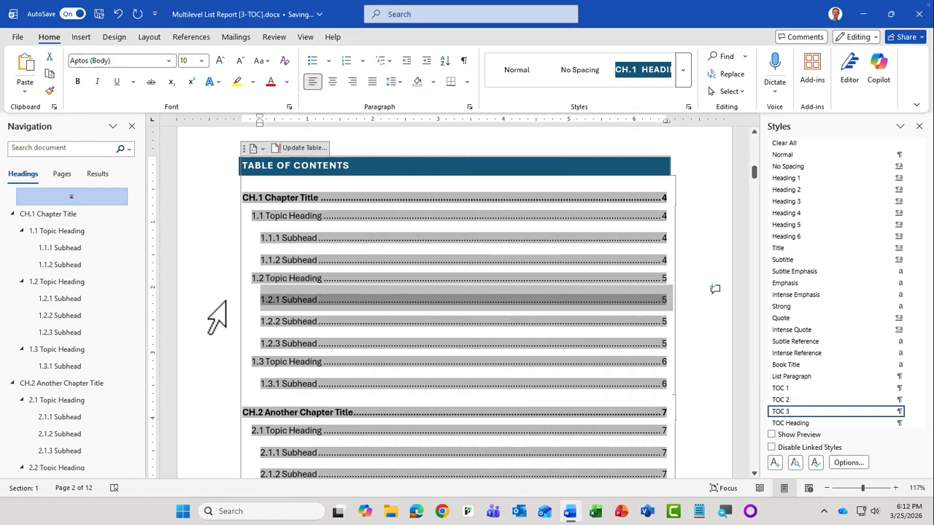
click(470, 108)
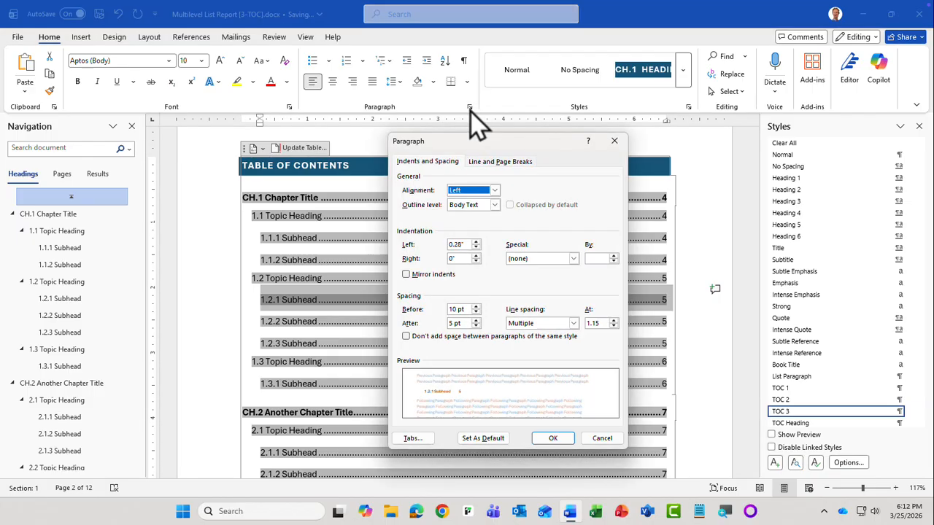
click(475, 312)
click(475, 312)
click(476, 326)
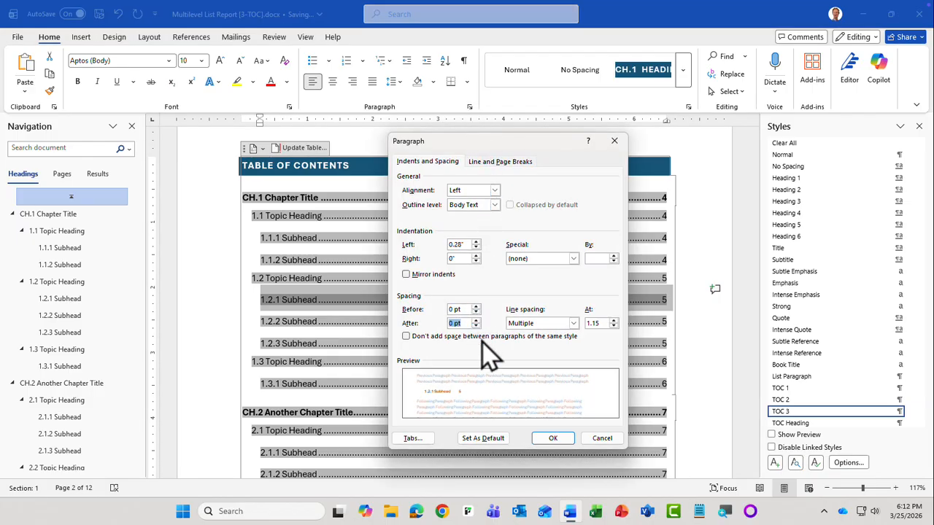
click(552, 438)
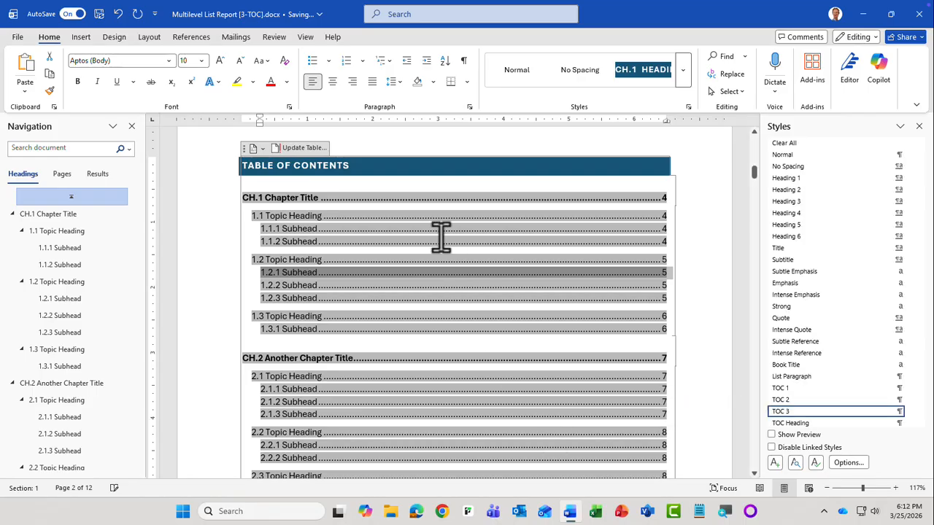
Deselect the entries and review the formatting of the whole table of contents down to chapter 3
click(394, 165)
scroll(394, 166, down, 10)
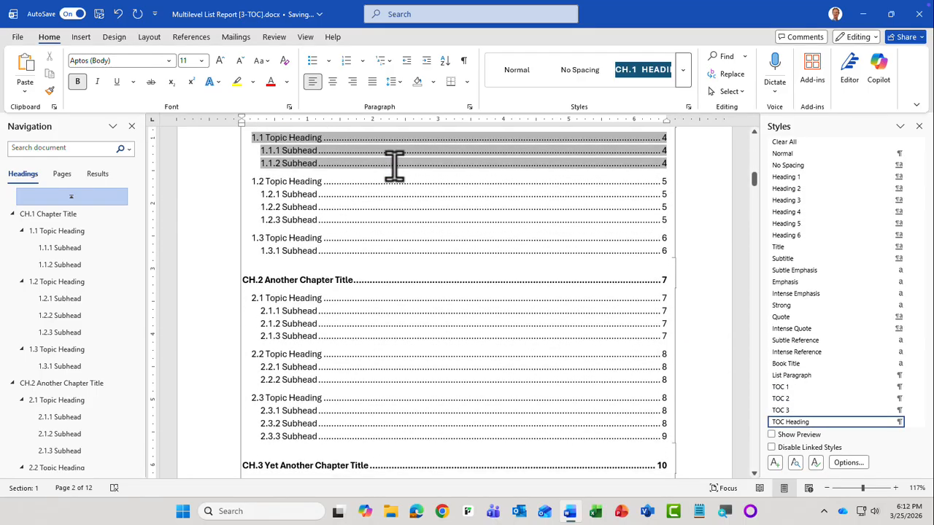
scroll(394, 166, up, 8)
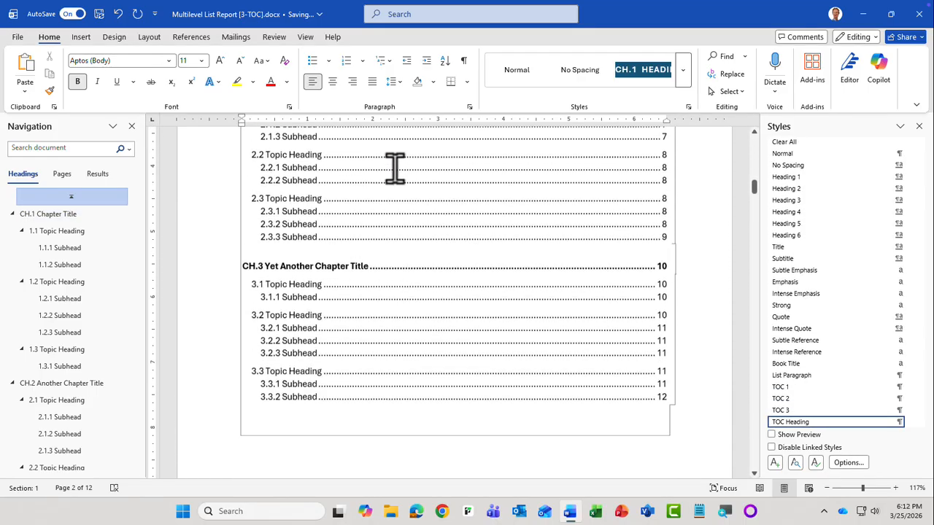
click(309, 216)
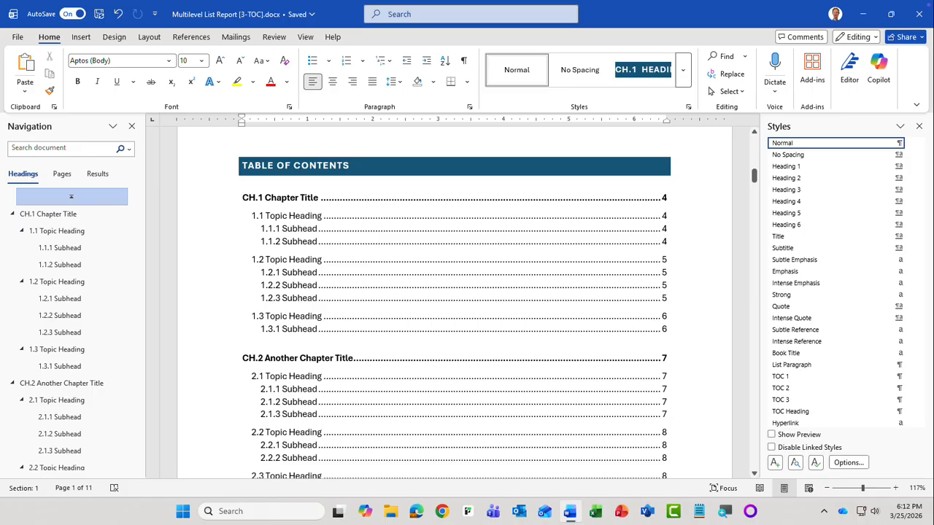